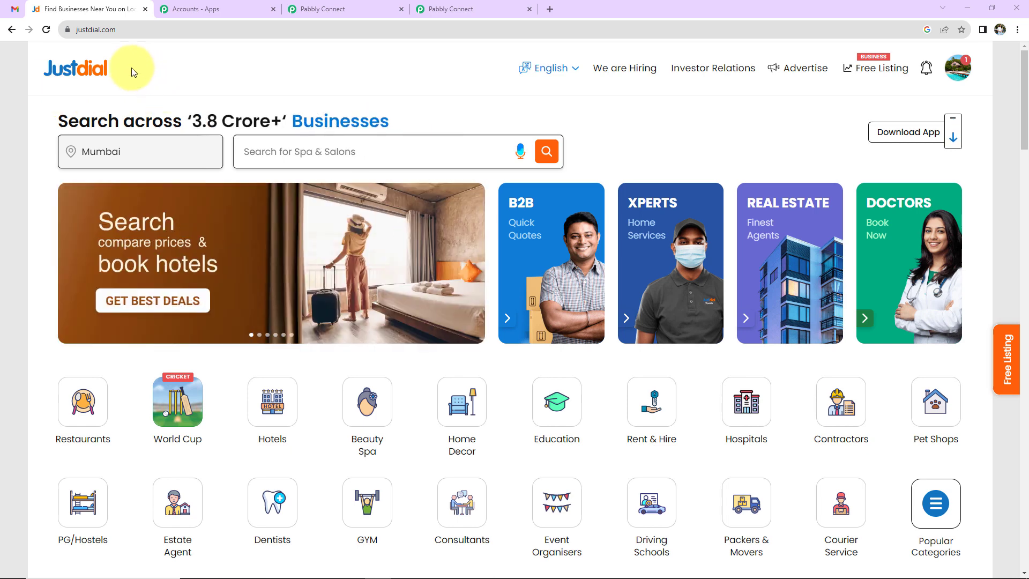
- Switch to the Gmail tab showing Justdial's Query Received! email
click(15, 10)
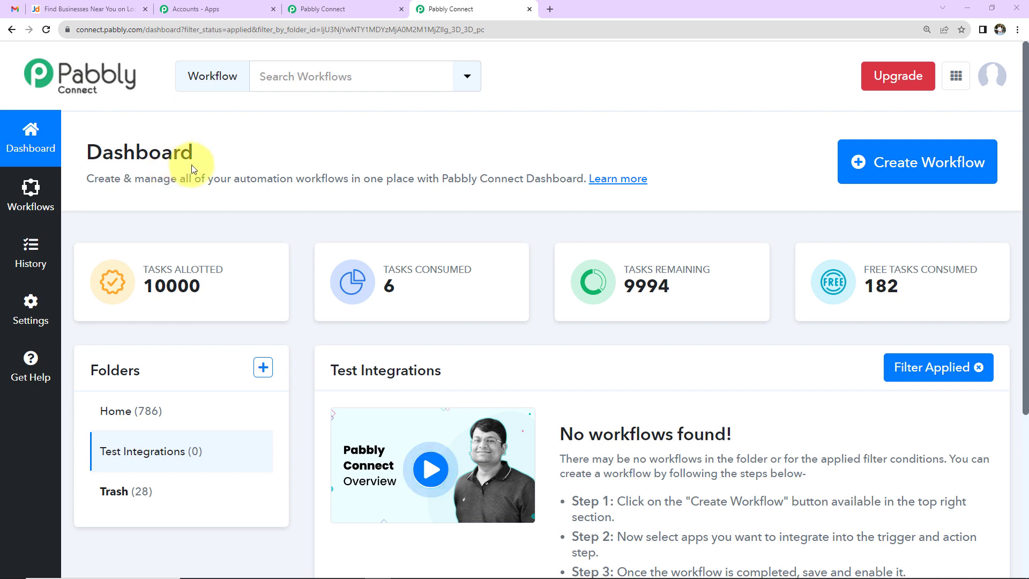
- Create the workflow 'Send Email to Justdial Leads Automatically' in the Test Integrations folder
click(924, 178)
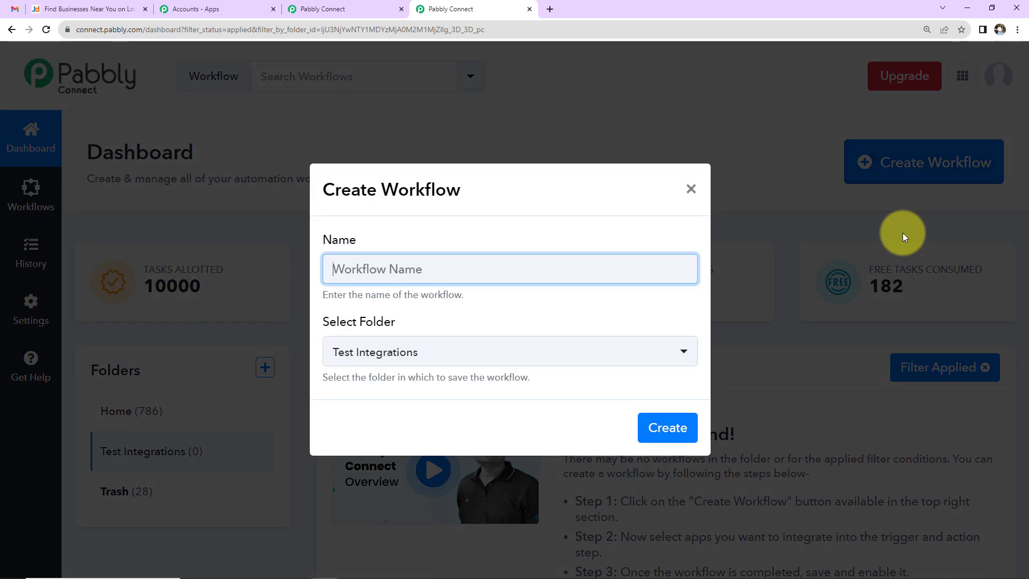
text(Send Email to Justdial Leads Automatically)
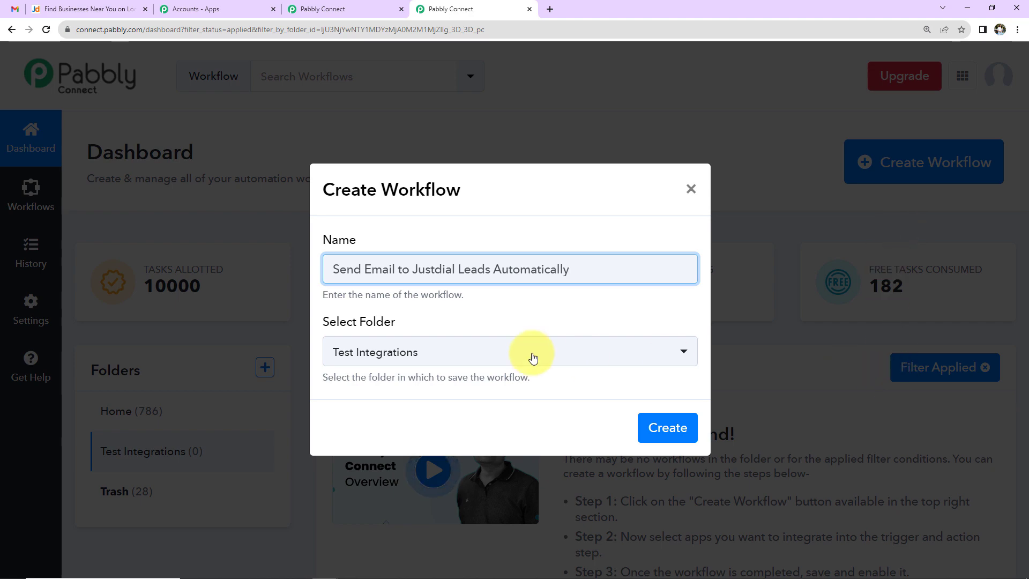
click(674, 446)
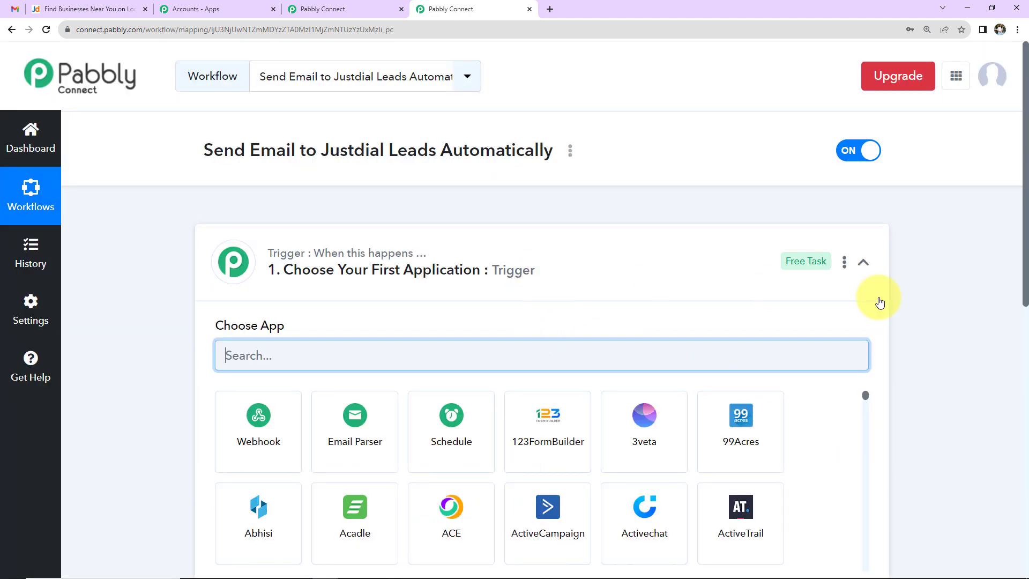
- Collapse the trigger step to reveal the empty action step below it
click(863, 262)
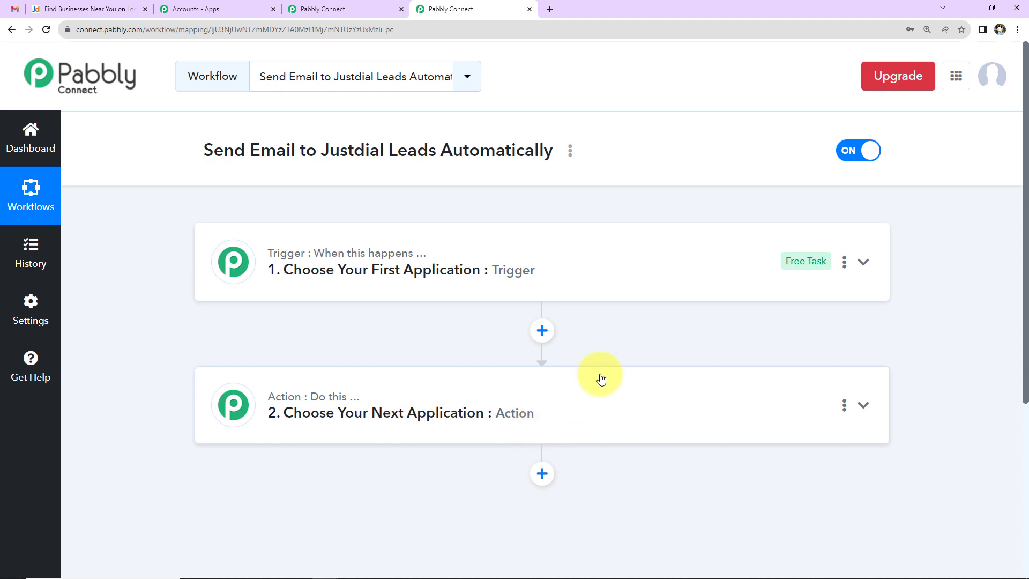
- Set the trigger app to Justdial with the New Leads trigger event
click(571, 275)
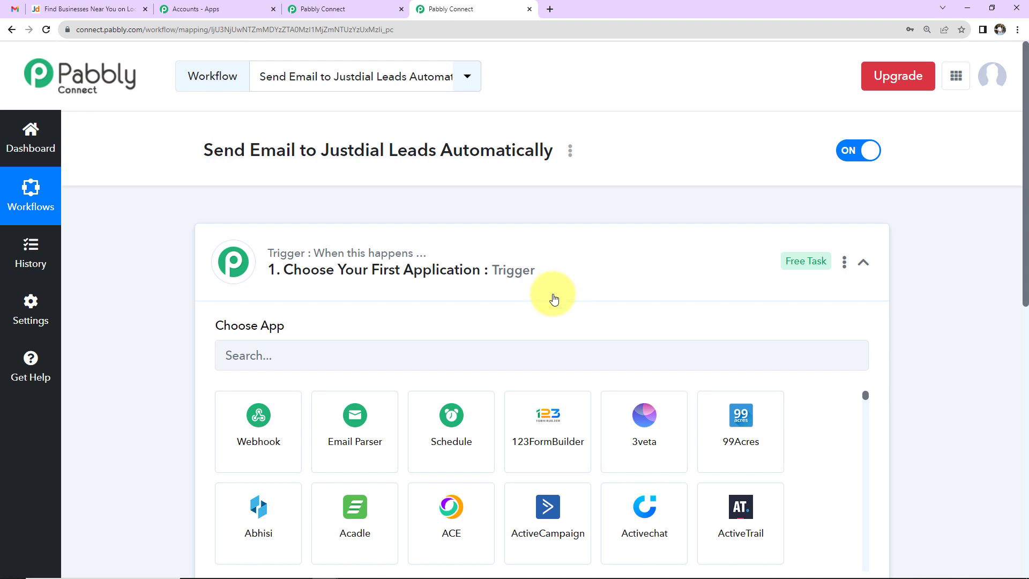
click(494, 358)
text(just)
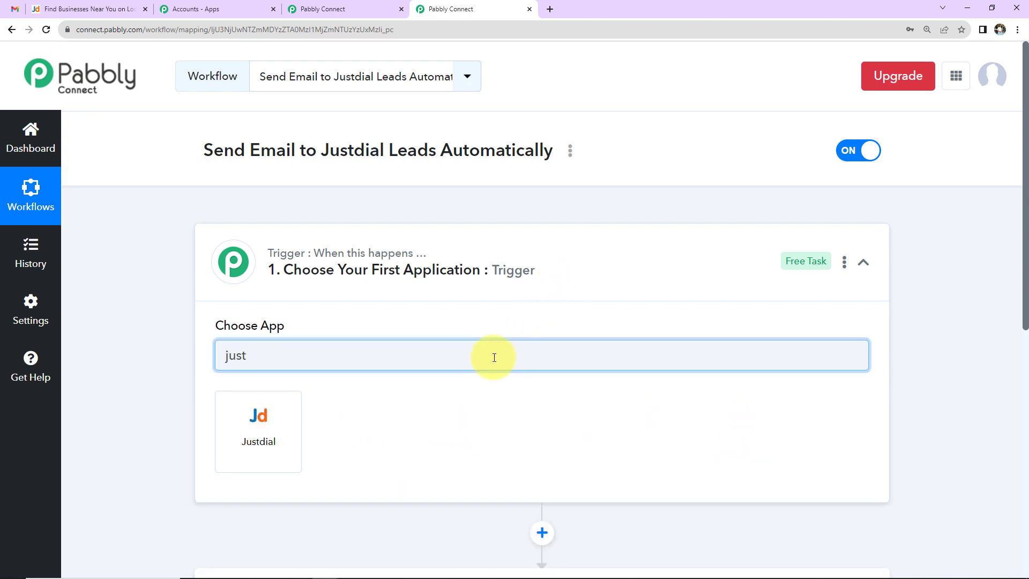
click(242, 437)
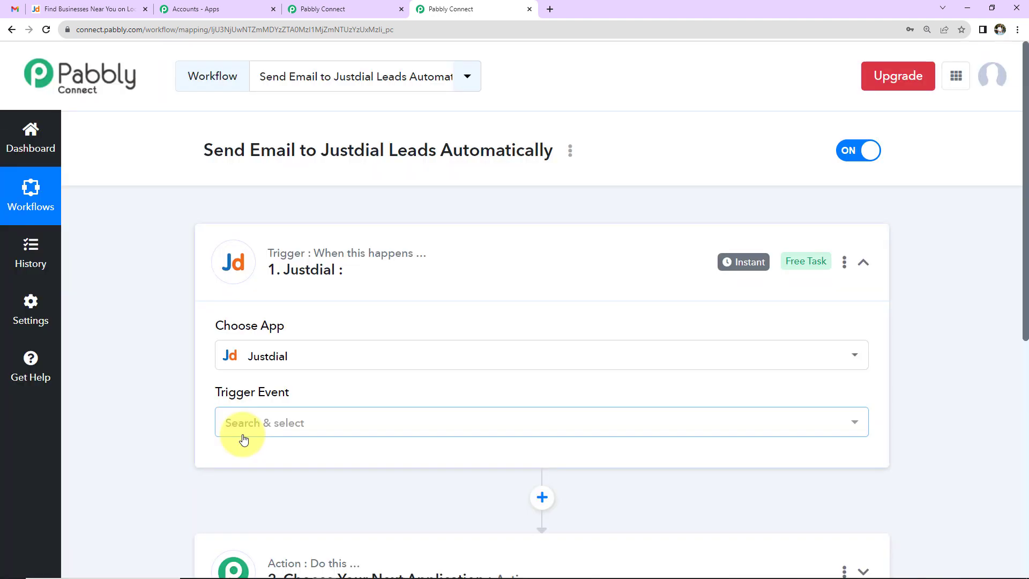
click(244, 434)
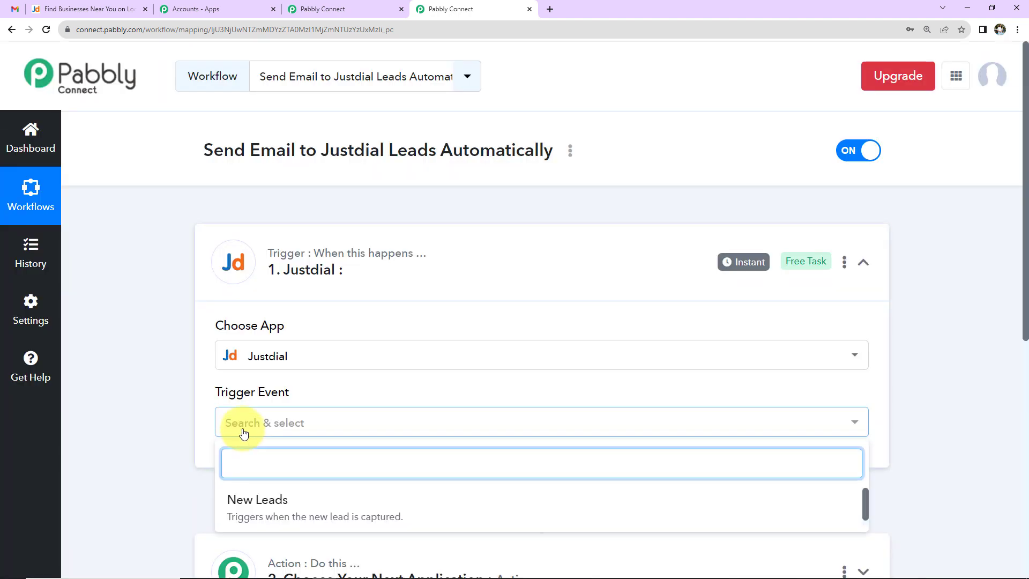
click(244, 498)
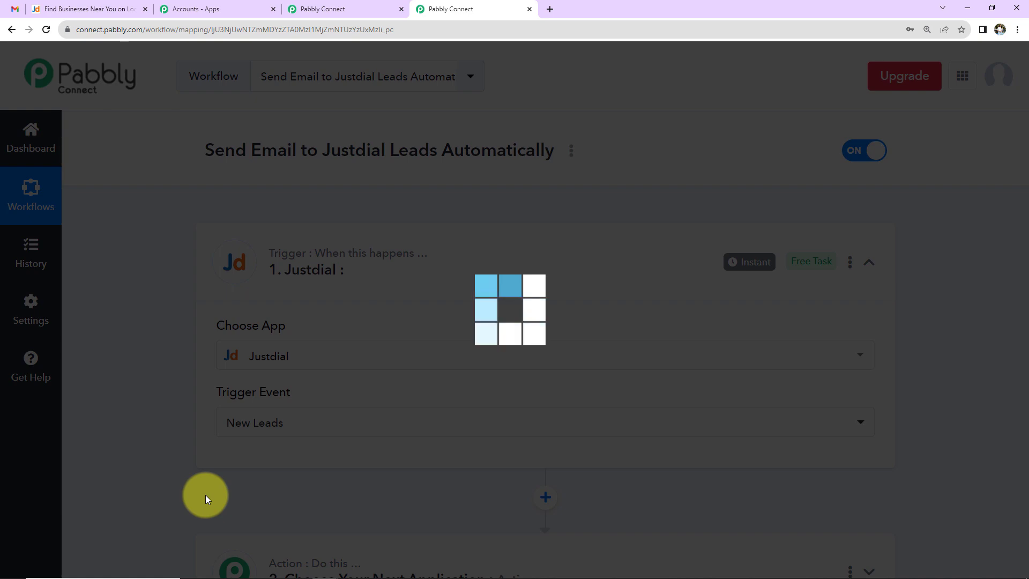
- Copy the Justdial webhook URL and review the captured test lead's response fields
scroll(594, 430, down, 2)
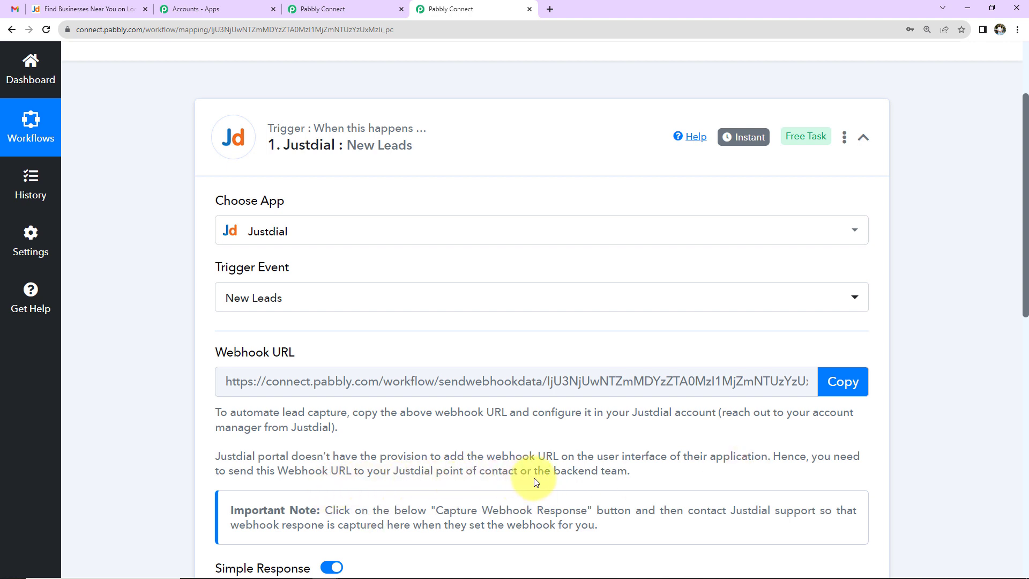
click(843, 382)
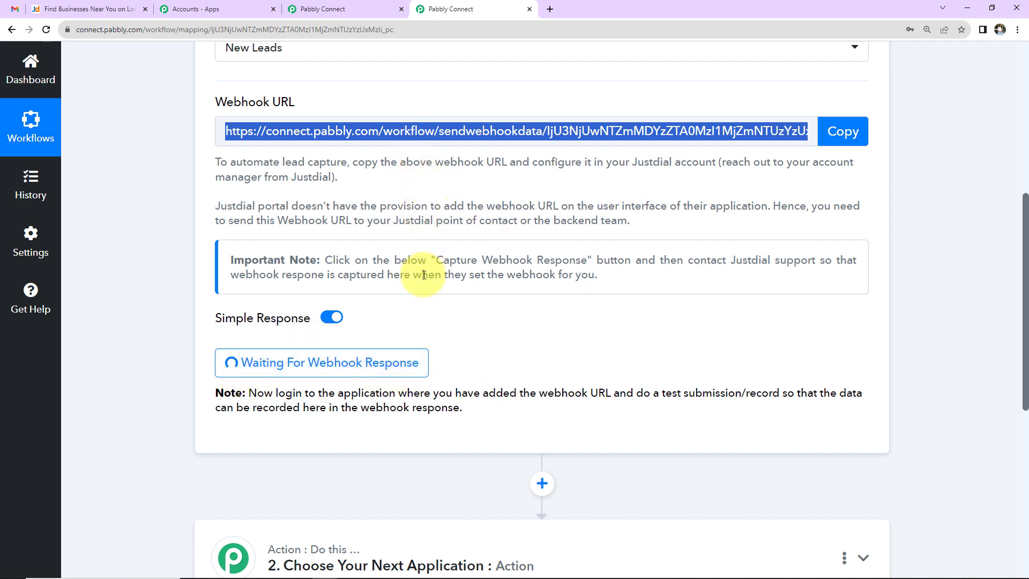
scroll(665, 316, down, 5)
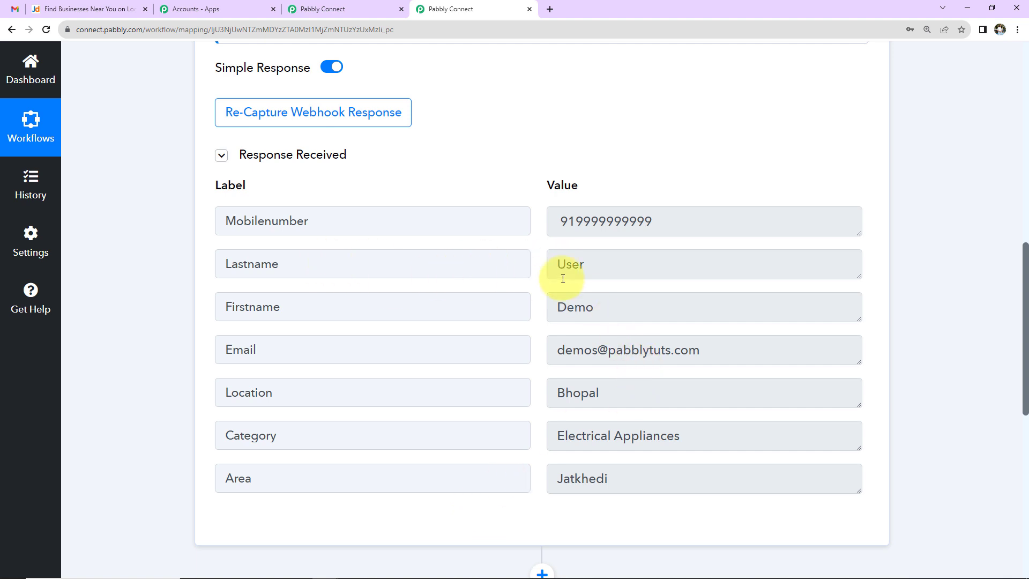
- Set the action step to Gmail with the Send Email event
scroll(562, 278, down, 5)
click(398, 405)
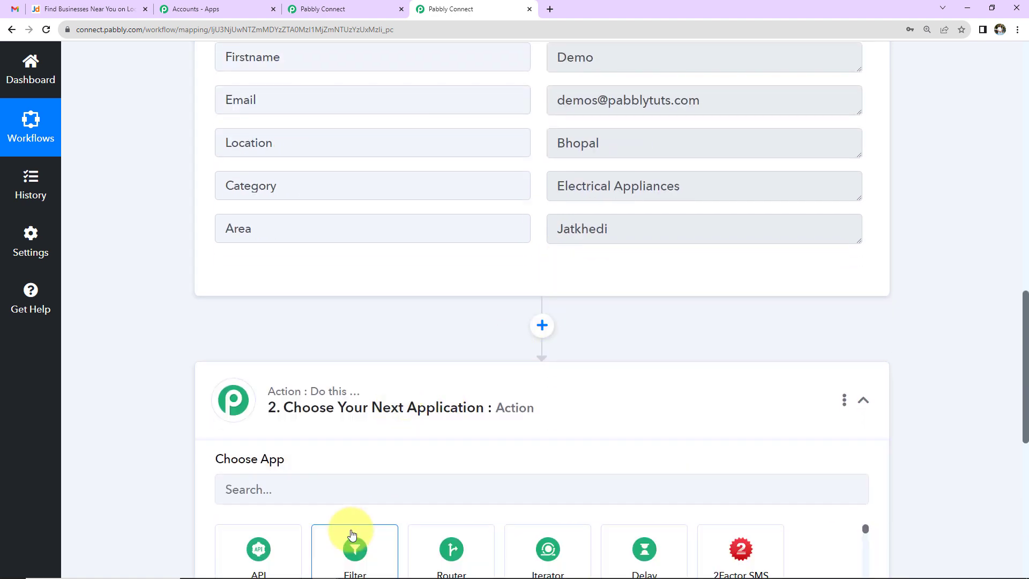
click(352, 500)
text(gmail)
scroll(351, 499, down, 2)
click(369, 443)
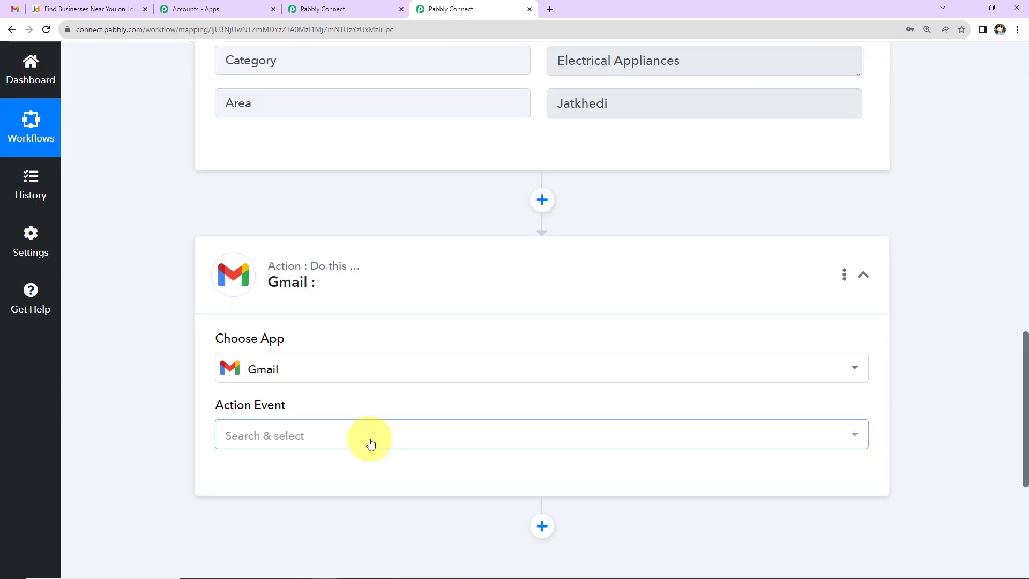
click(297, 445)
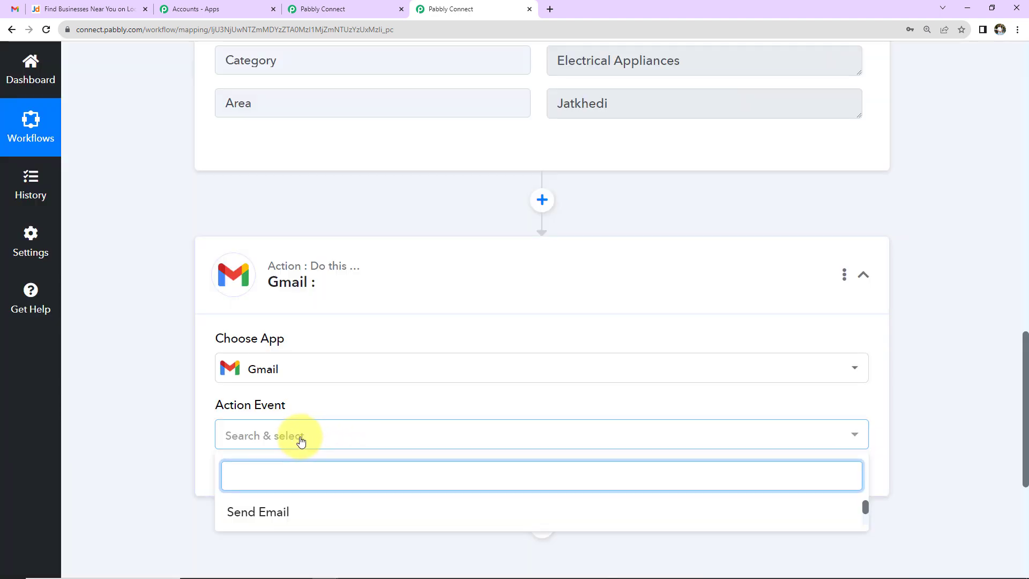
click(259, 511)
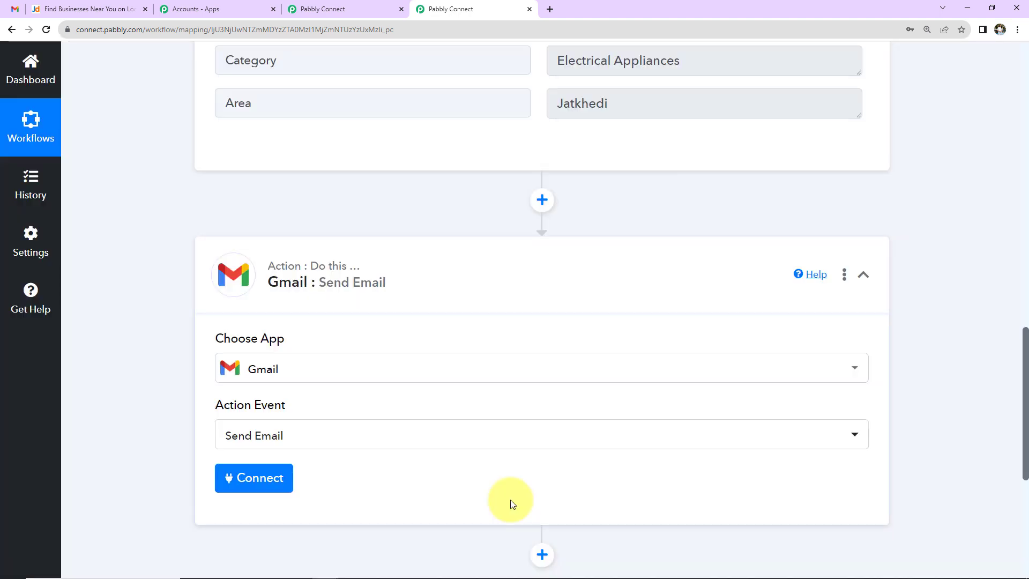
- Add a new Gmail connection by choosing a Google account and allowing access
click(270, 477)
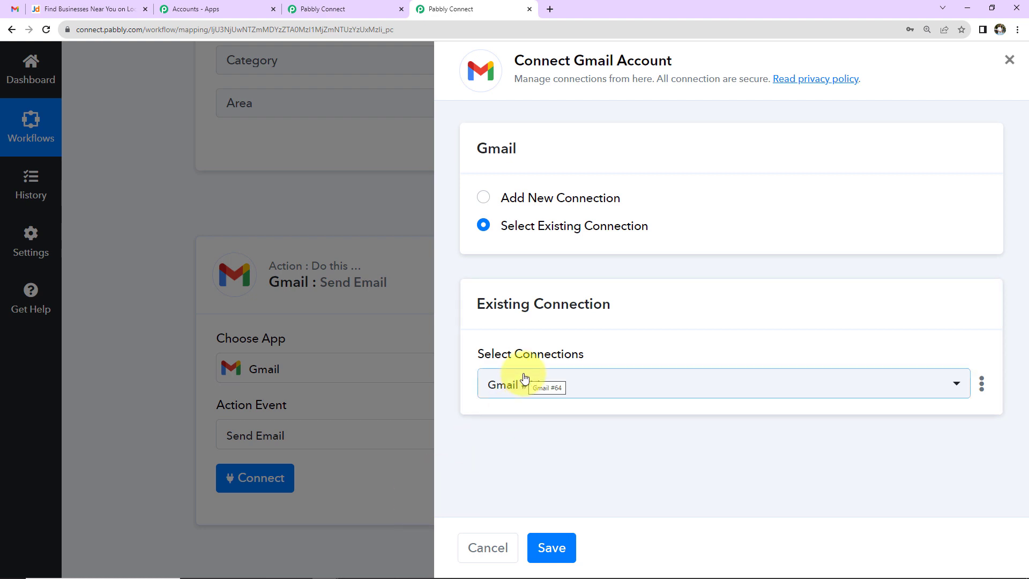
click(483, 197)
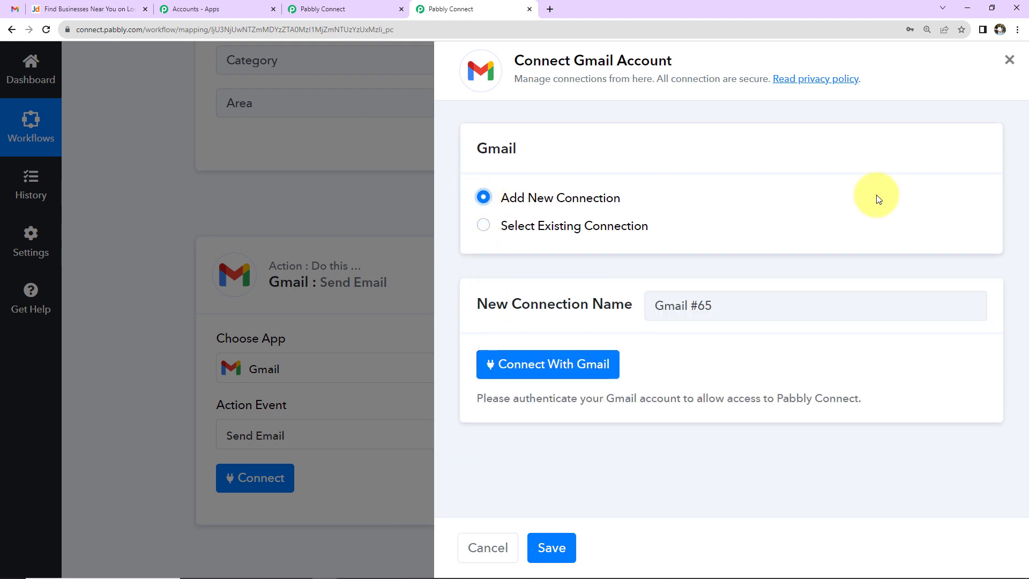
click(600, 364)
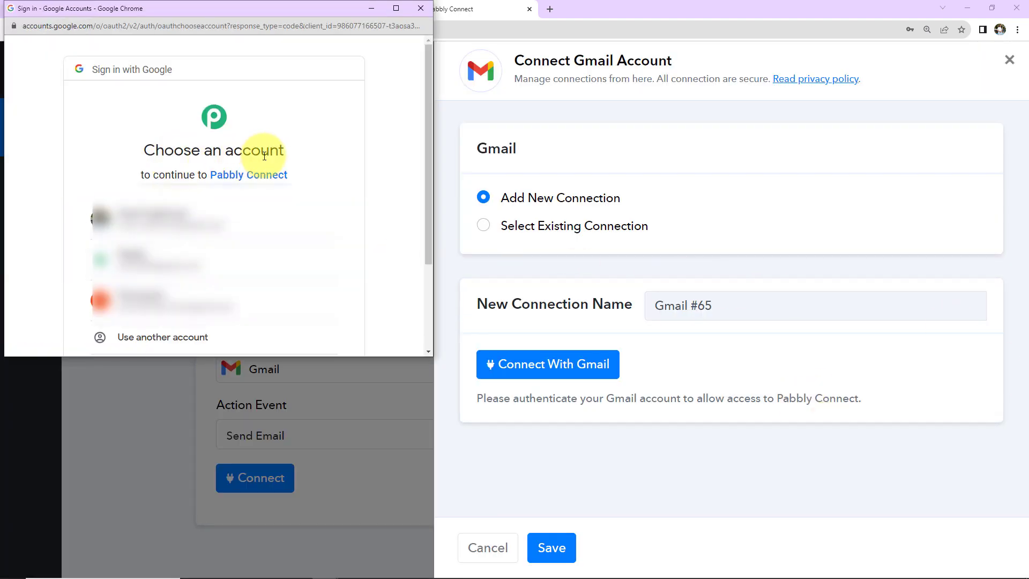
click(298, 275)
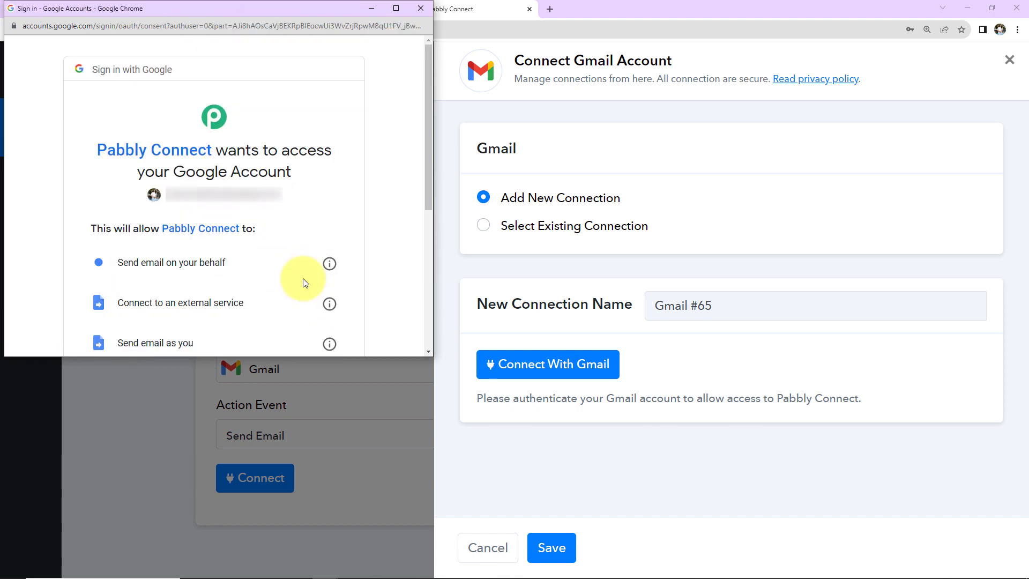
scroll(303, 279, down, 5)
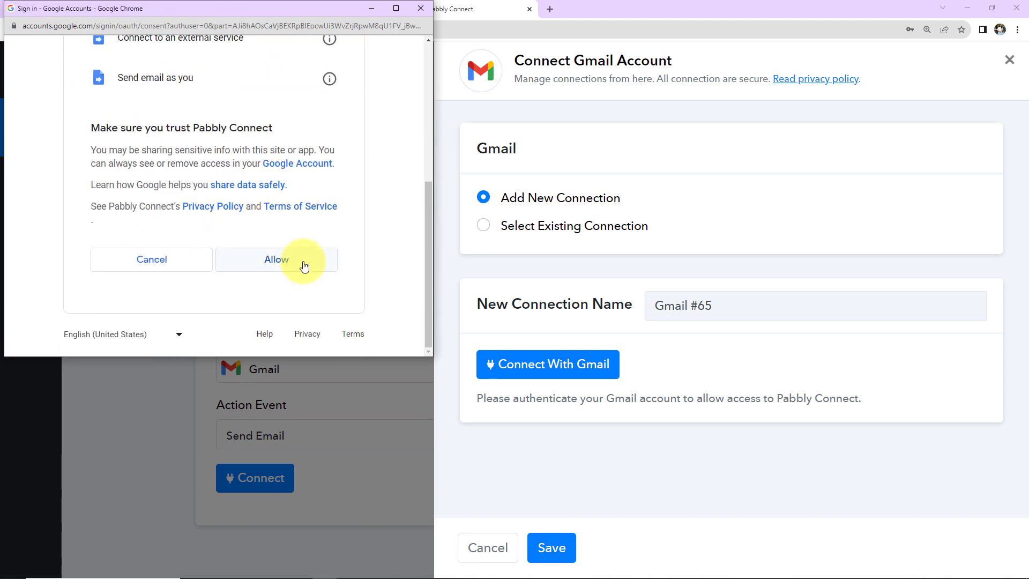
click(304, 266)
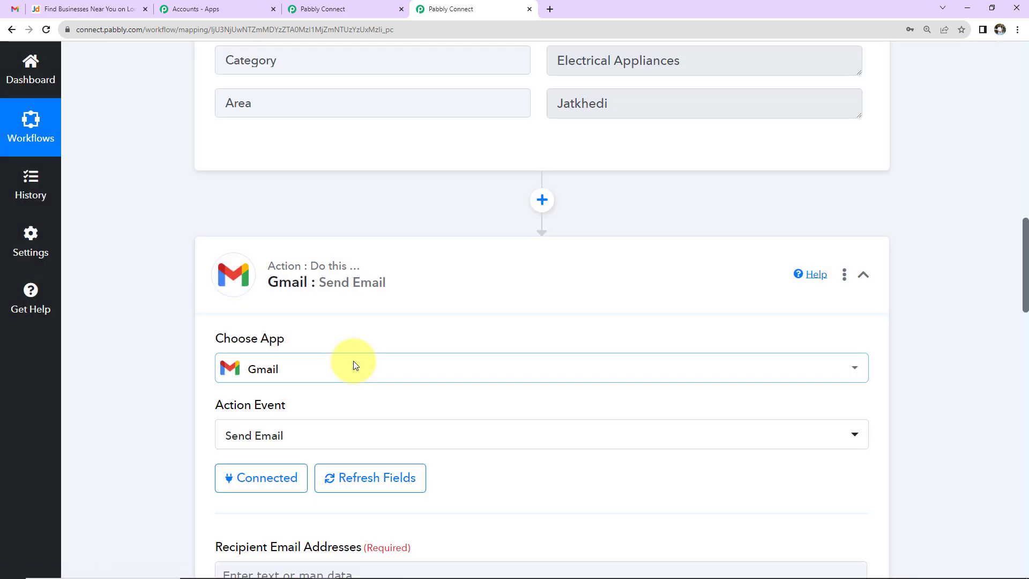
- Map the Justdial New Leads Email field into Recipient Email Addresses
scroll(353, 366, down, 7)
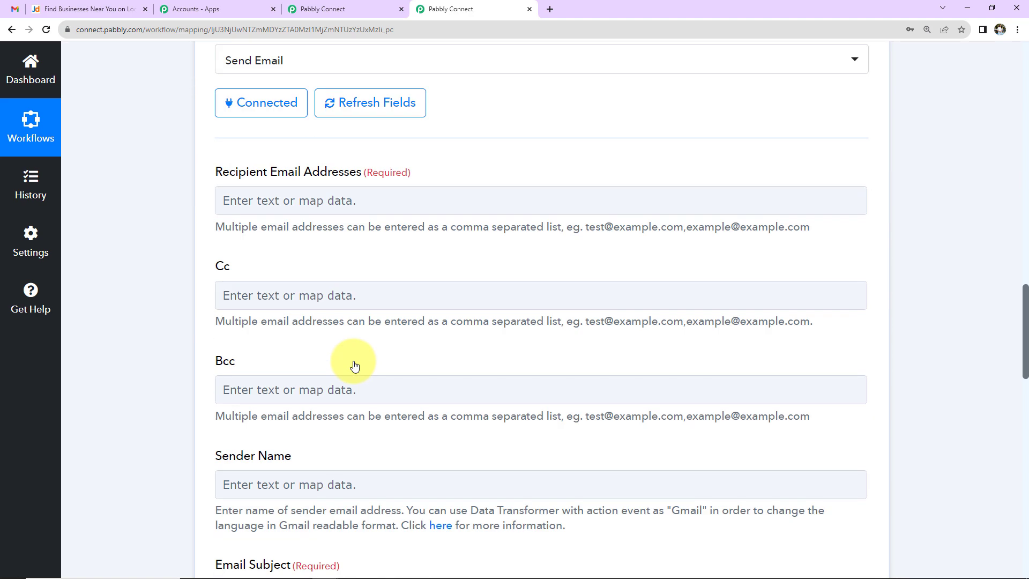
click(420, 480)
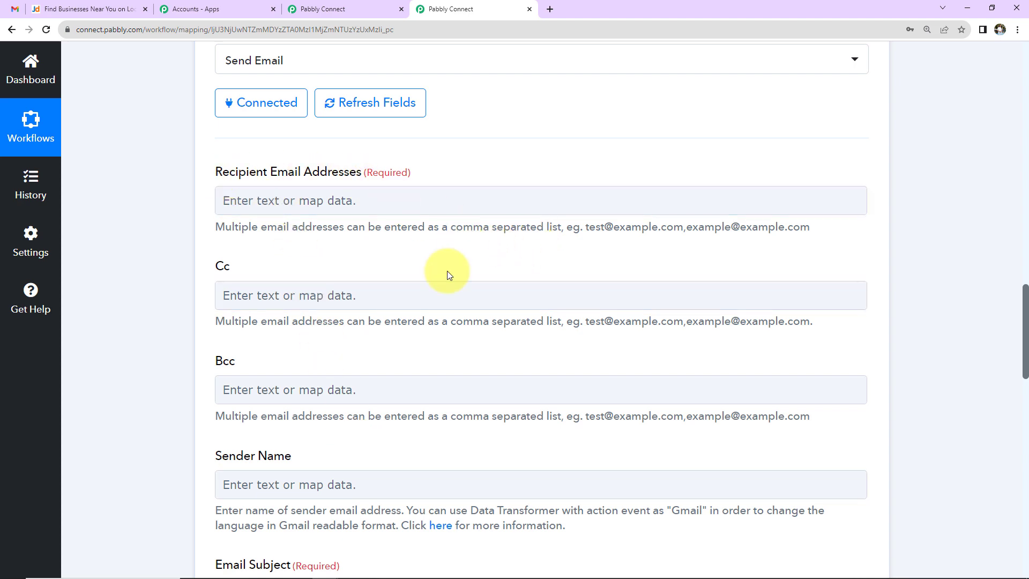
scroll(482, 276, up, 7)
scroll(493, 280, up, 7)
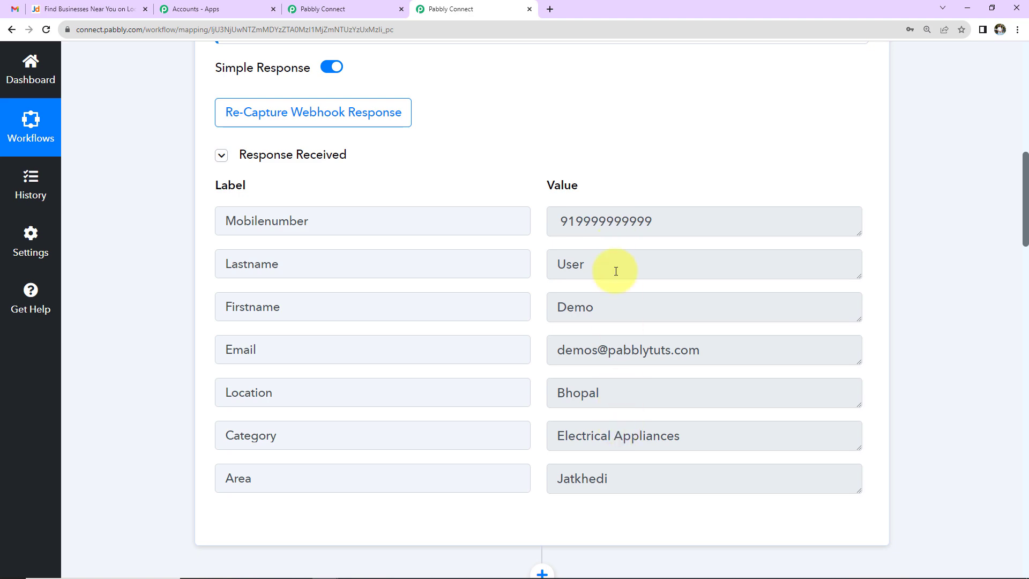
scroll(906, 276, down, 16)
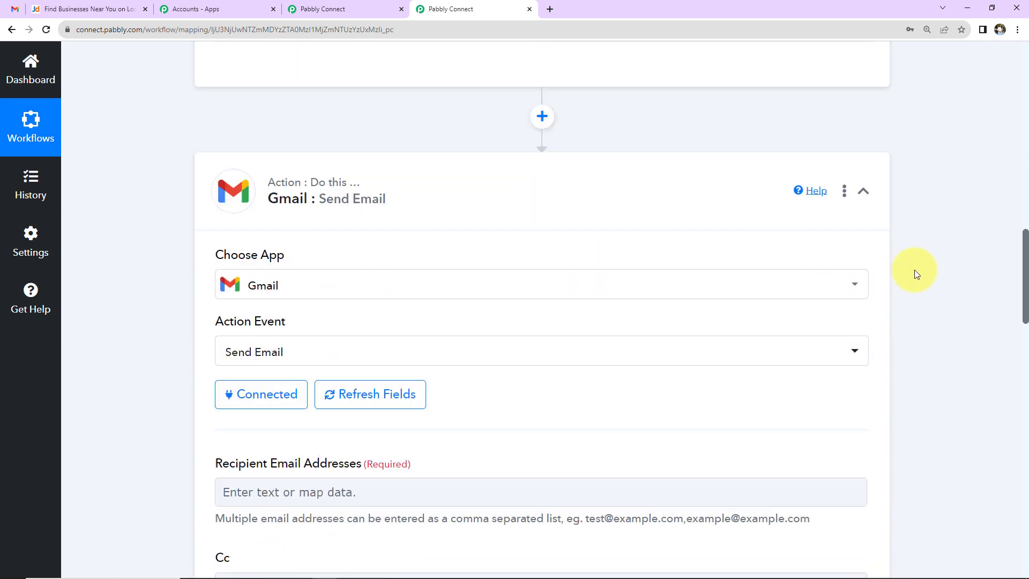
scroll(343, 160, up, 2)
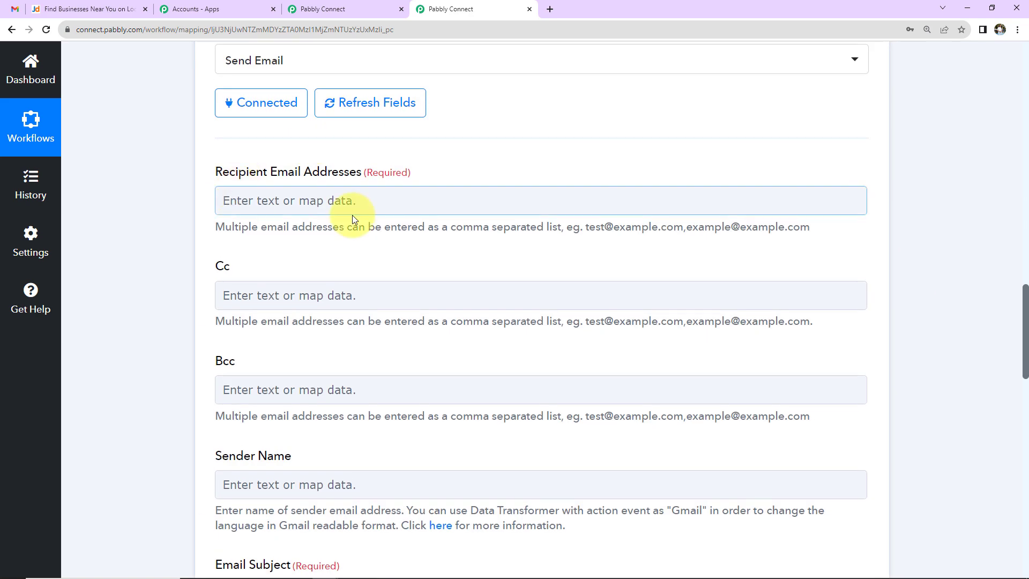
click(379, 195)
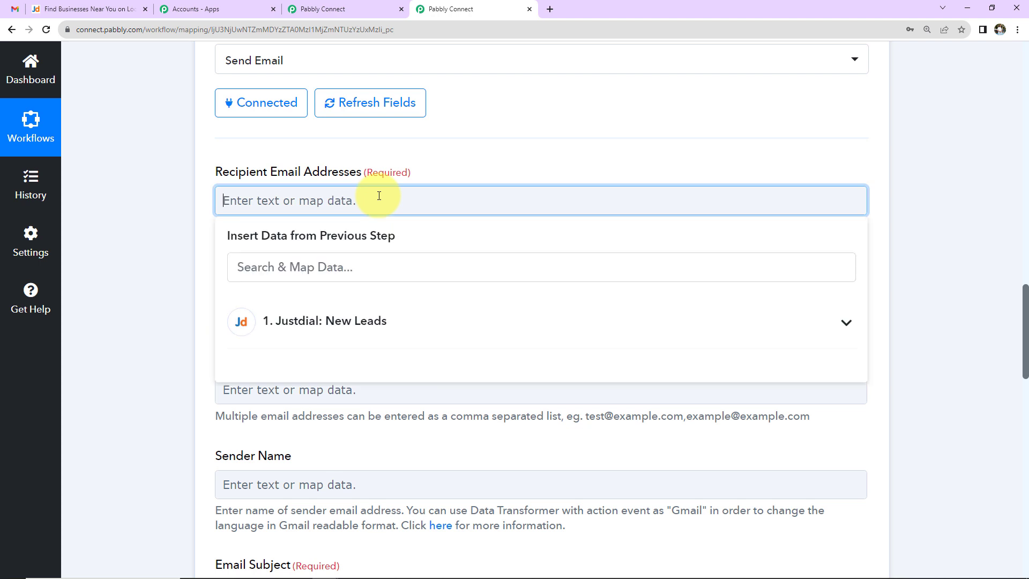
click(362, 317)
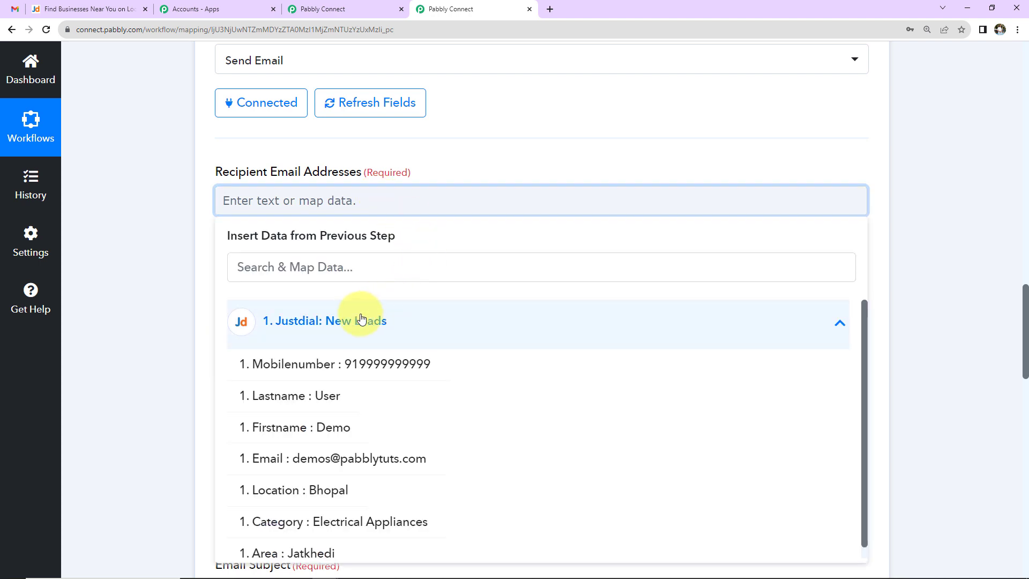
click(367, 469)
click(173, 314)
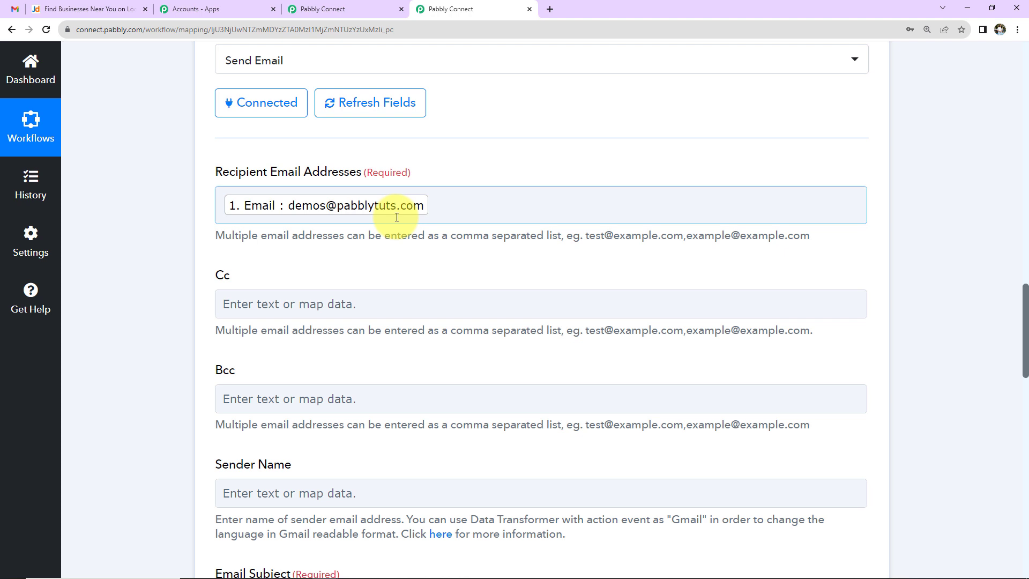
scroll(397, 217, down, 5)
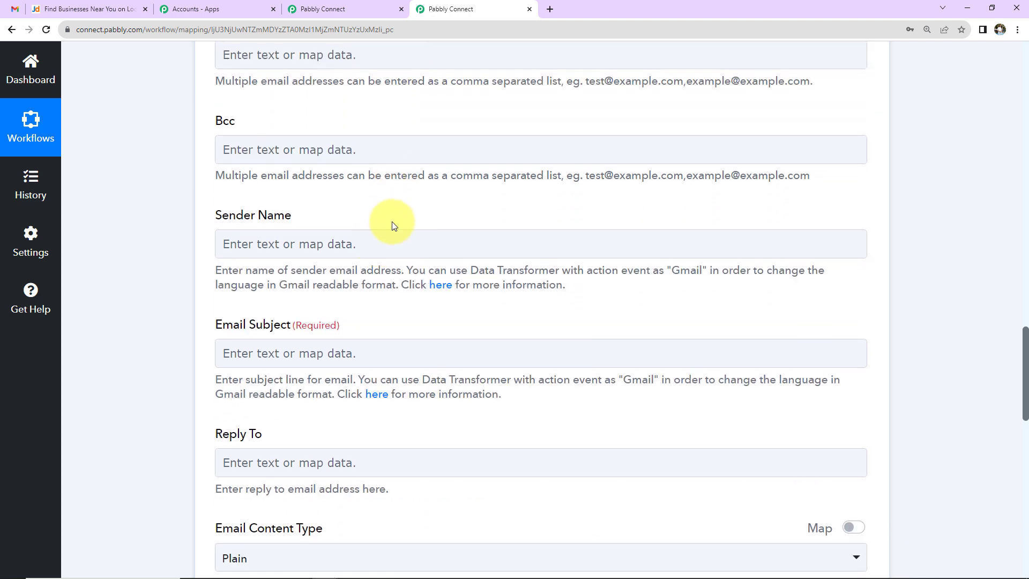
- Map the lead's Firstname and Lastname into the Sender Name field
click(291, 244)
click(284, 374)
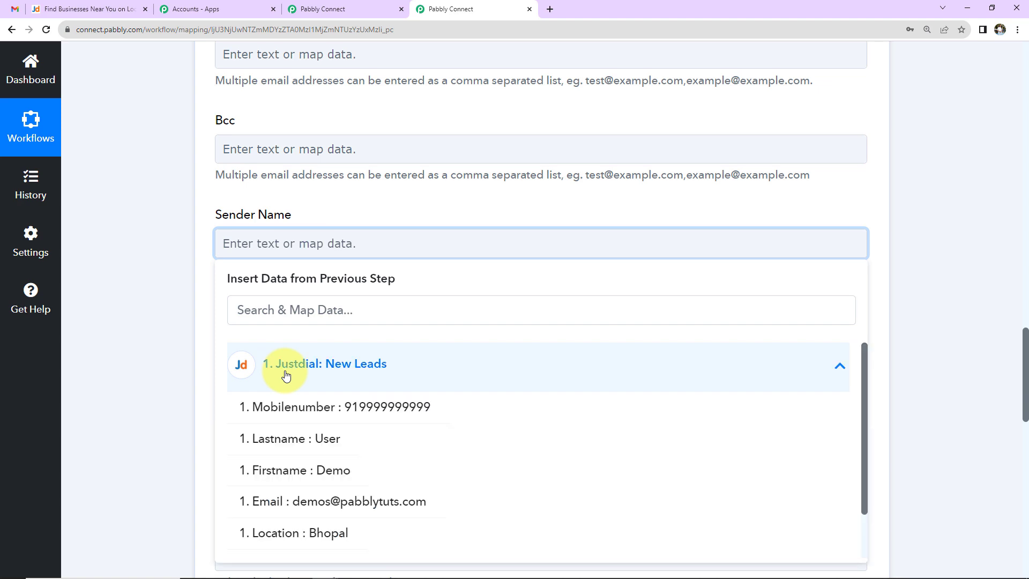
click(287, 470)
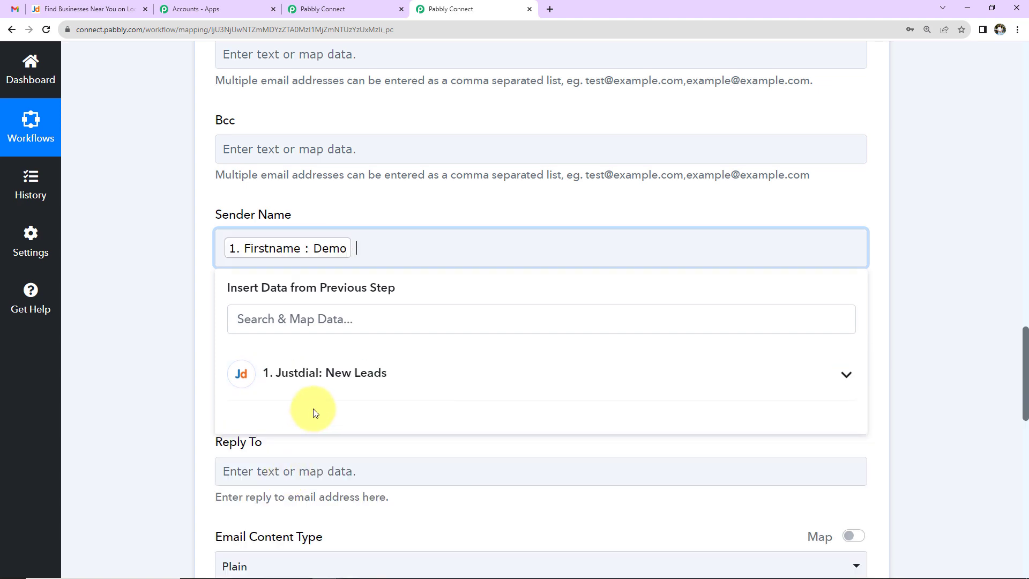
click(311, 377)
click(287, 453)
click(157, 343)
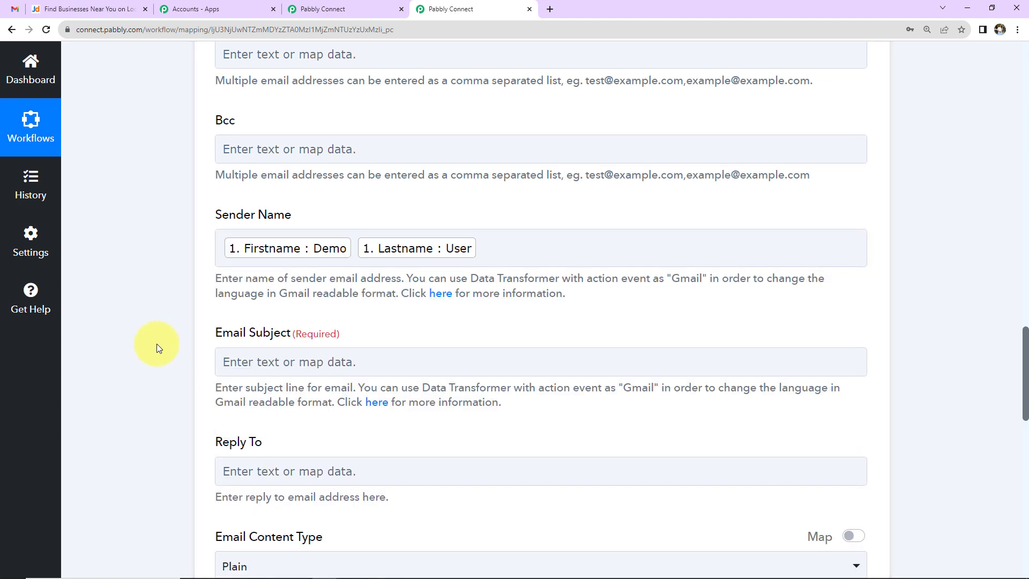
- Set the Email Subject to 'Query Received!'
scroll(157, 343, down, 3)
click(248, 240)
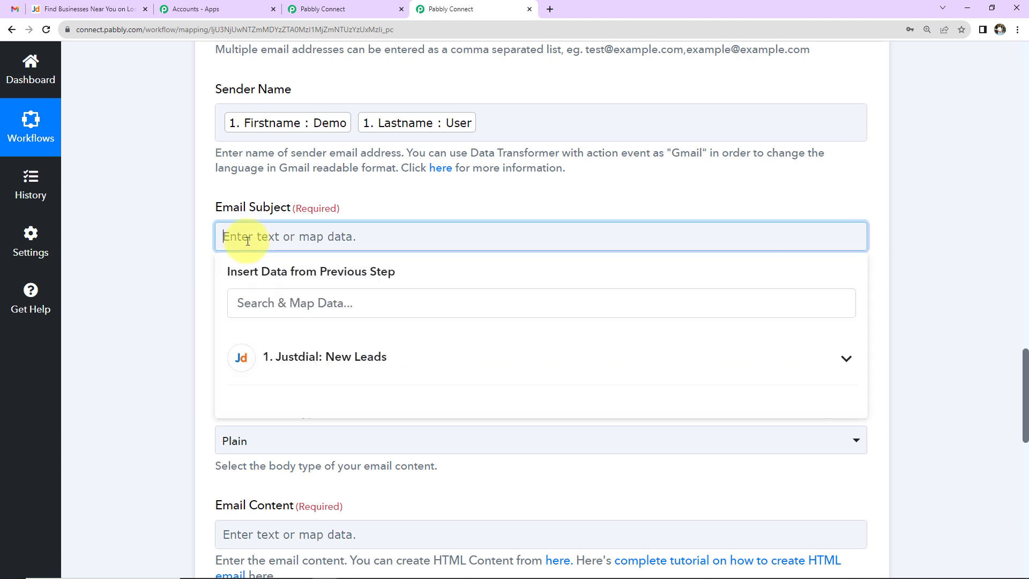
text(Query Received!)
click(147, 229)
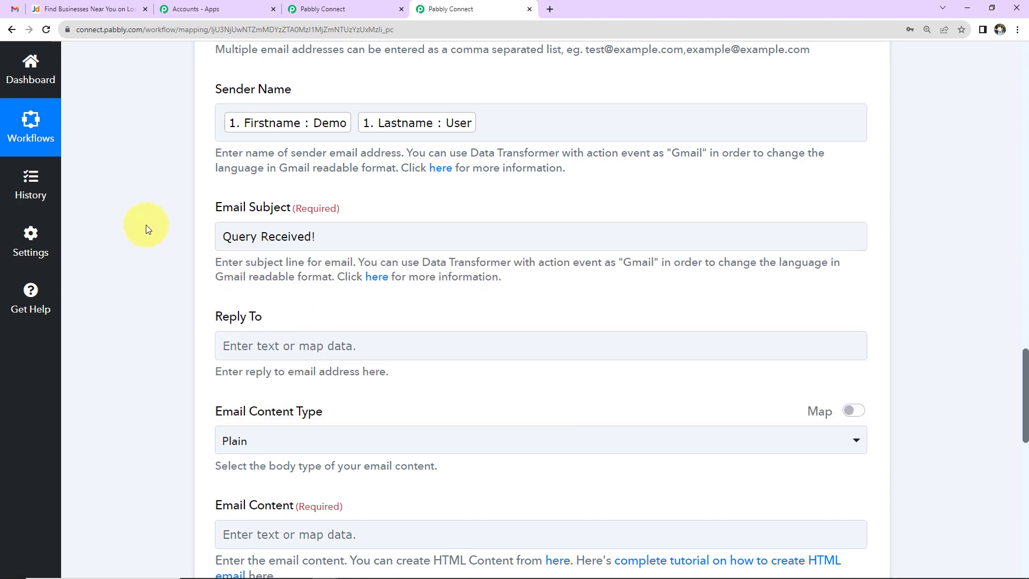
scroll(145, 224, down, 2)
- Write the body 'Dear Firstname Lastname,' then paste the query-received message with Marketing Team sign-off
scroll(195, 271, down, 2)
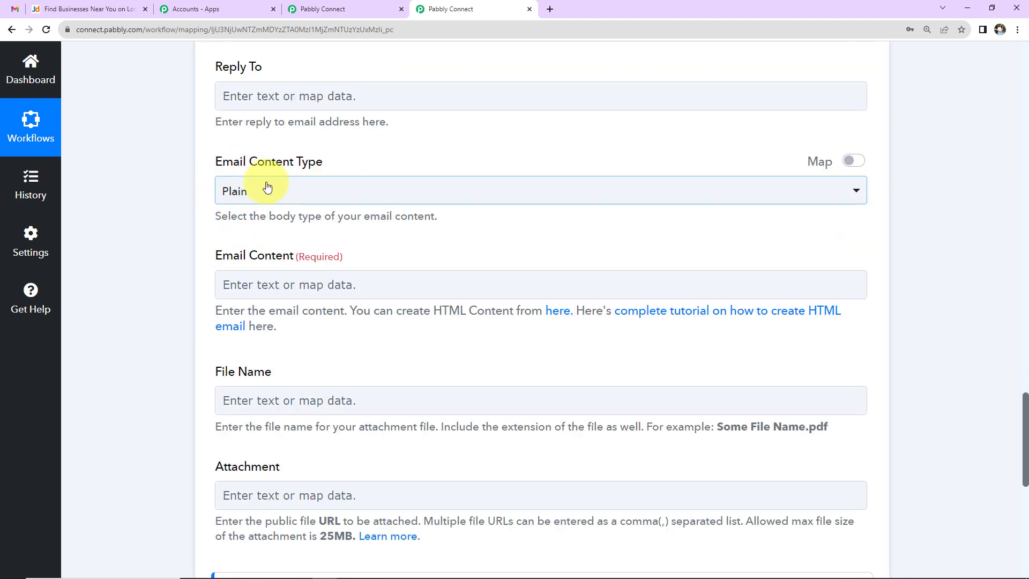
click(279, 283)
click(279, 282)
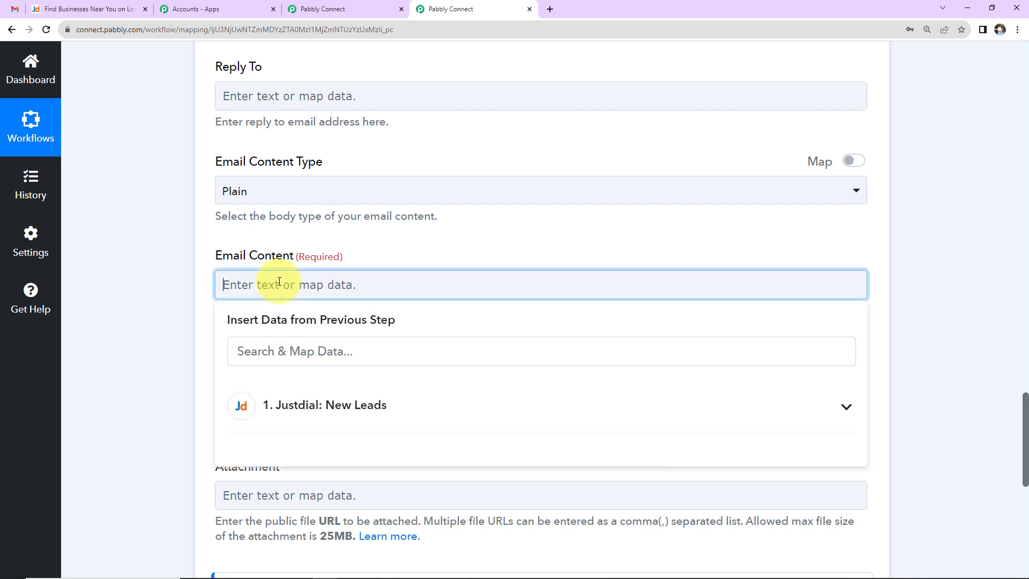
text(Dear)
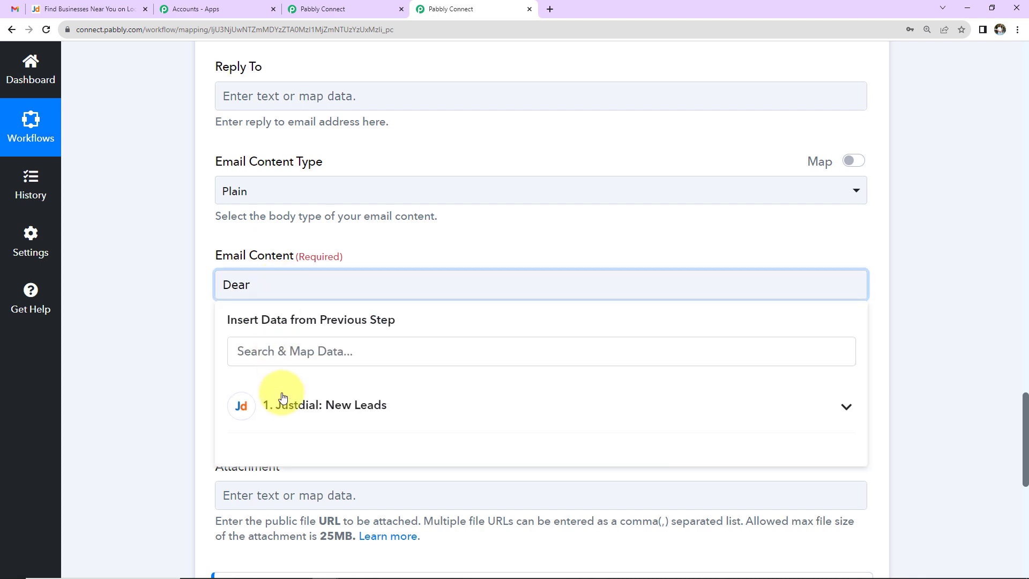
click(276, 403)
click(284, 508)
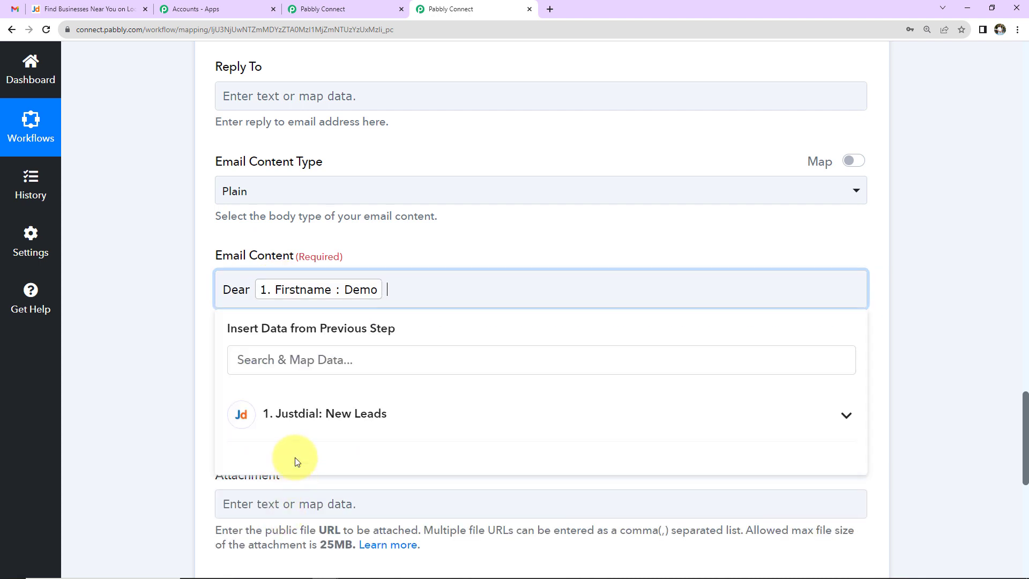
click(292, 432)
click(258, 489)
text(,)
key(Return)
key(ctrl+v)
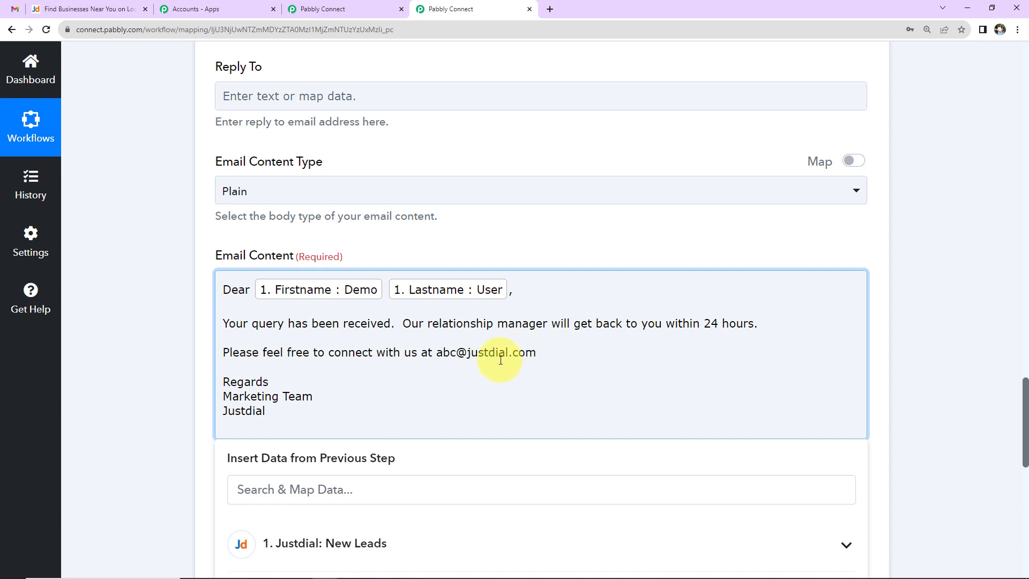
- Skip the optional File Name and Attachment fields, then save and send a test email
click(205, 407)
scroll(206, 410, down, 5)
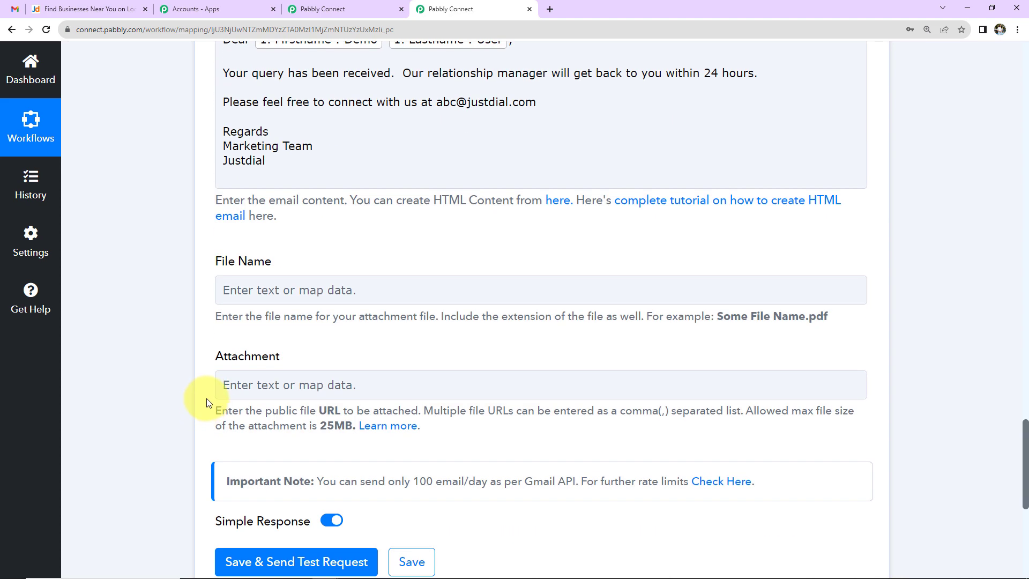
click(260, 292)
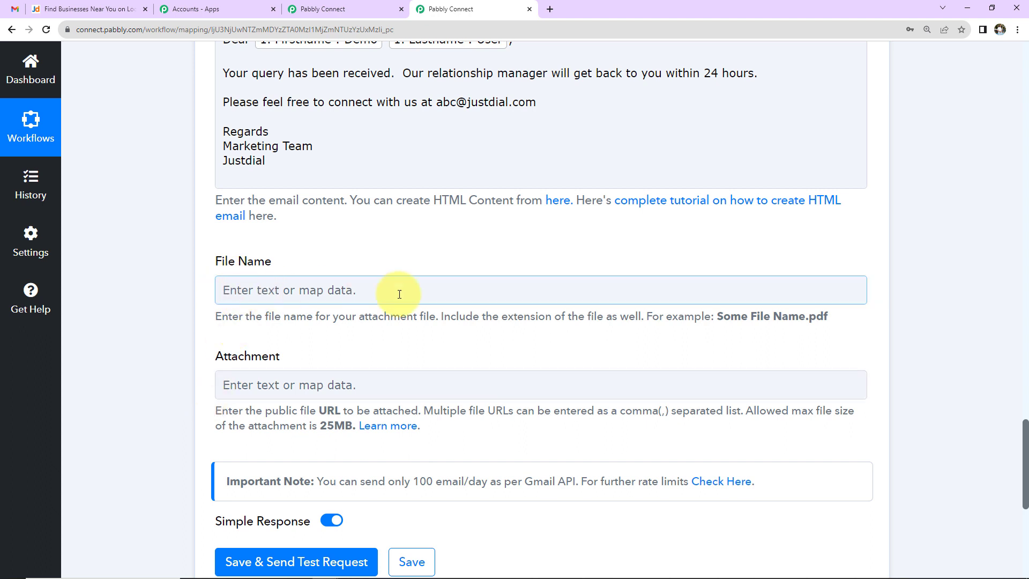
click(225, 386)
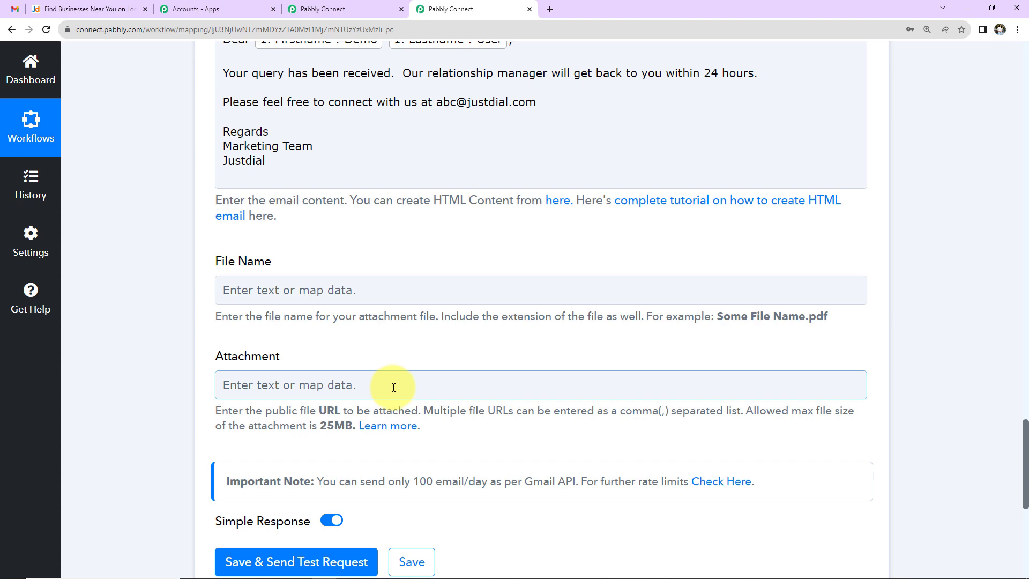
scroll(394, 387, down, 2)
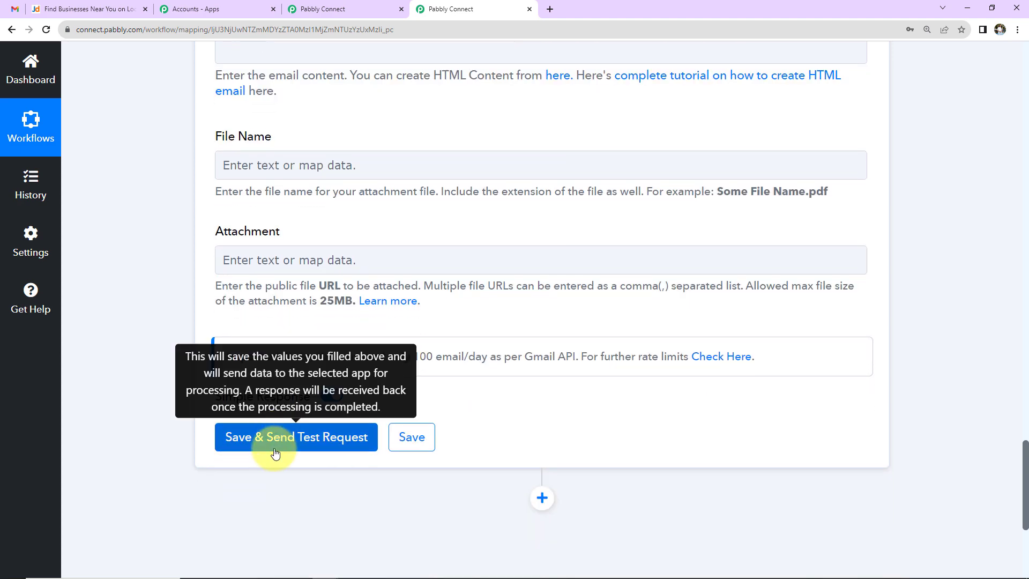
click(271, 436)
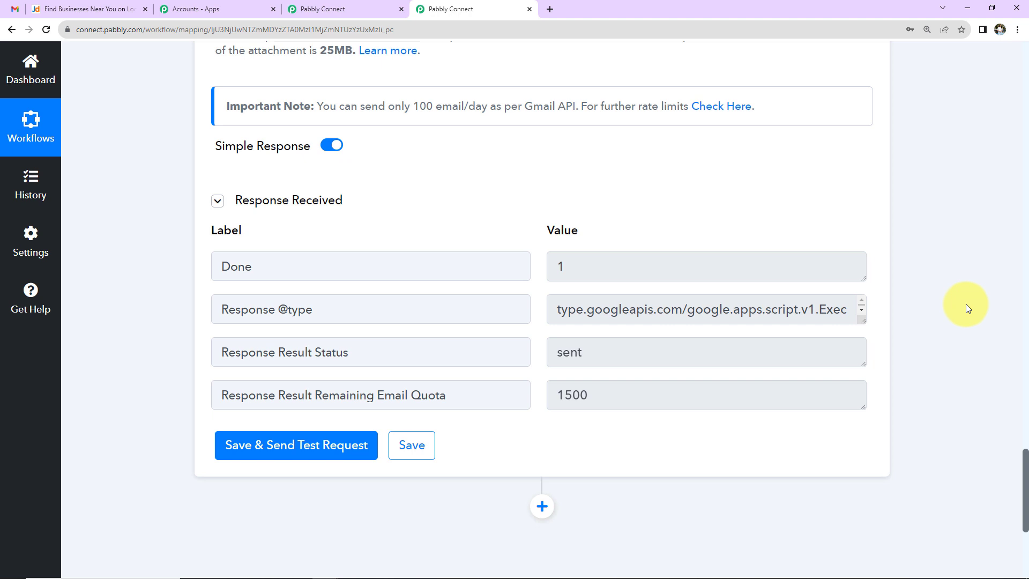
- Open the 'Query Received!' test email in the Gmail inbox to confirm delivery
click(22, 10)
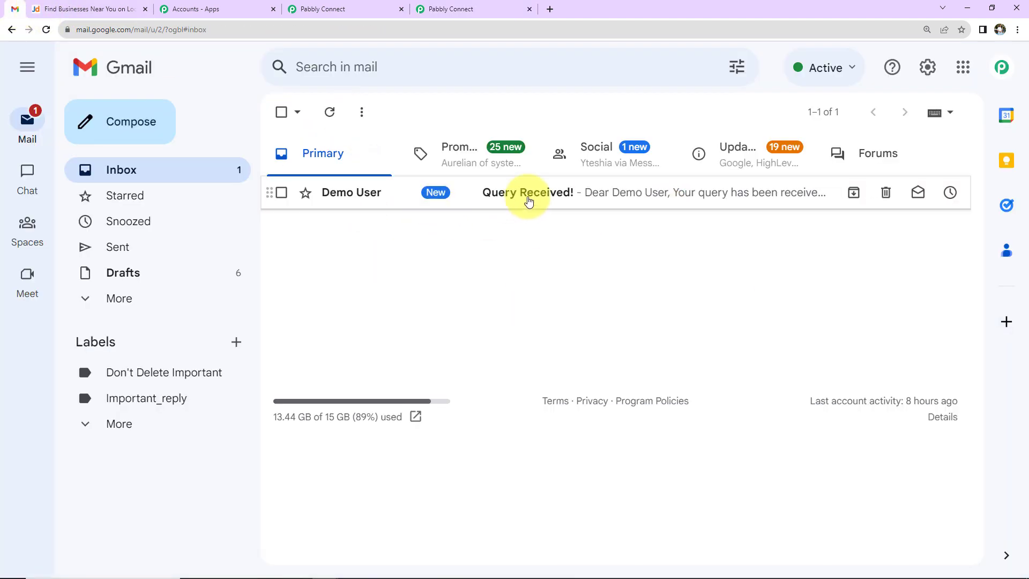
click(526, 194)
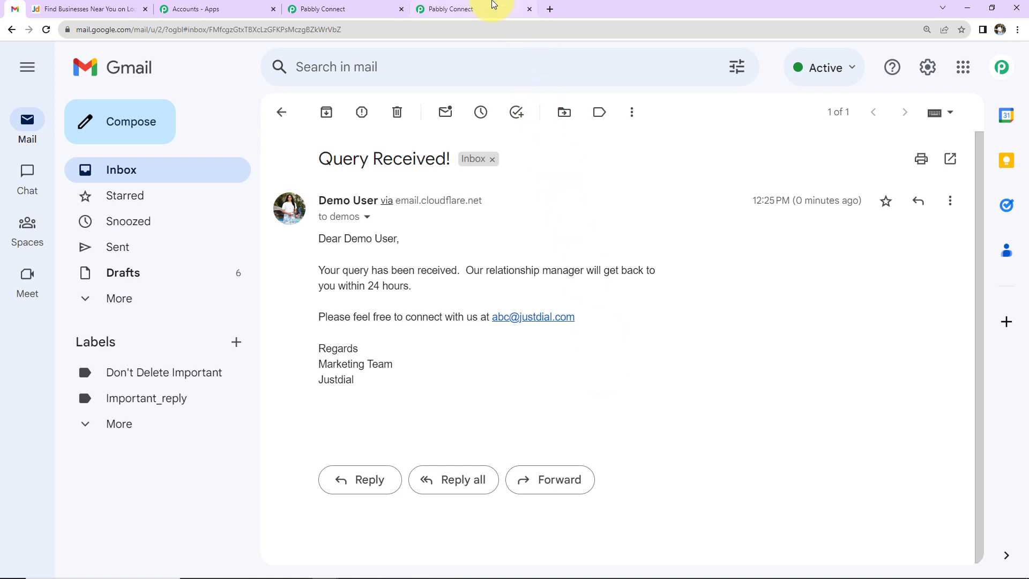
- Back in Pabbly Connect, collapse the Justdial New Leads trigger and Gmail Send Email action cards
click(477, 9)
scroll(695, 448, up, 10)
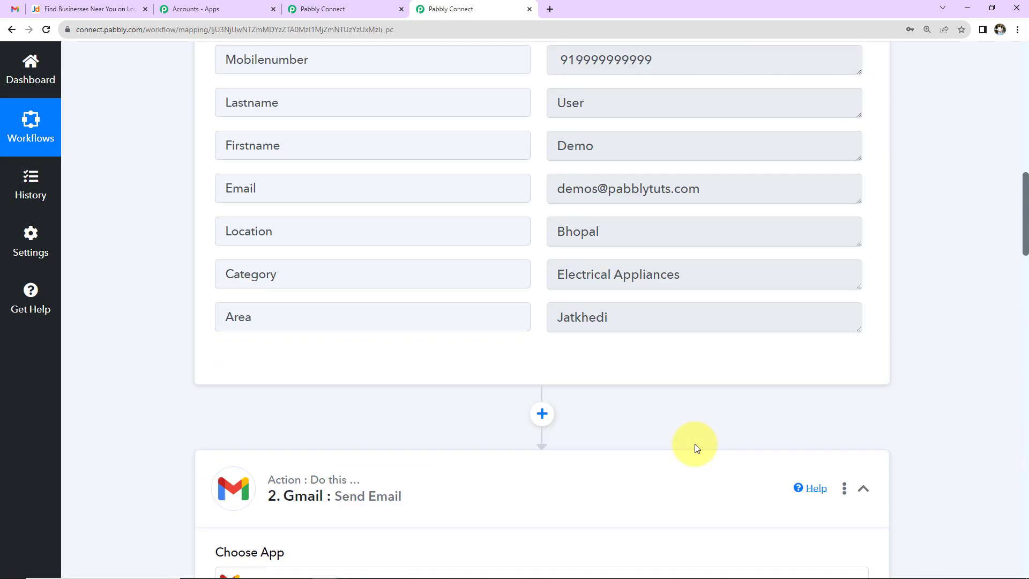
scroll(695, 448, up, 10)
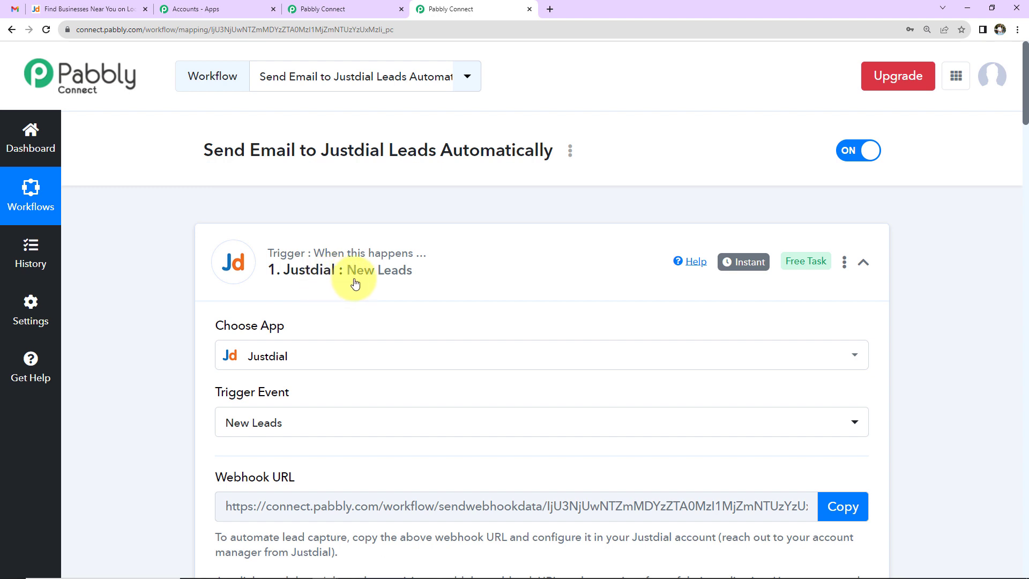
click(866, 262)
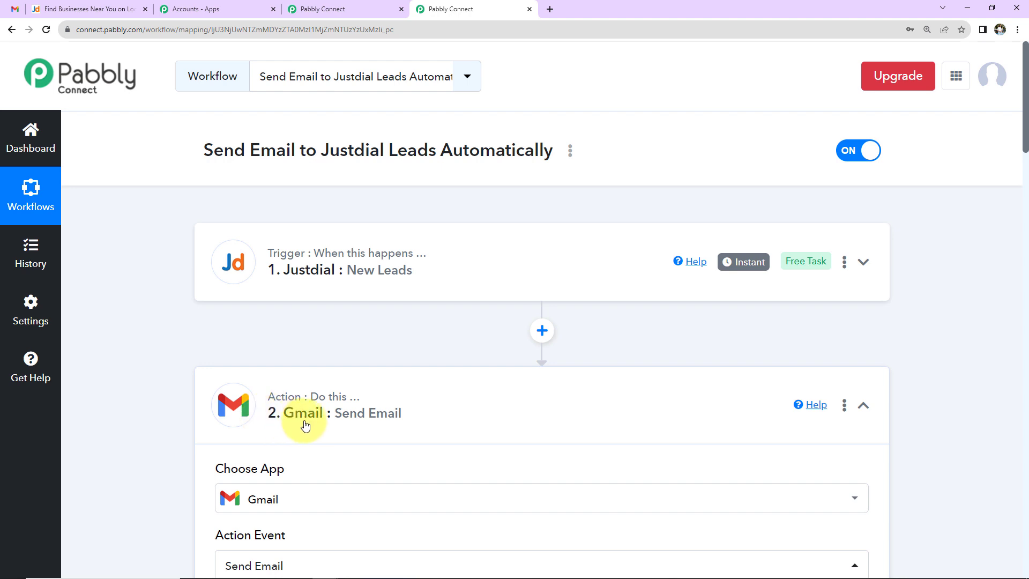
click(862, 408)
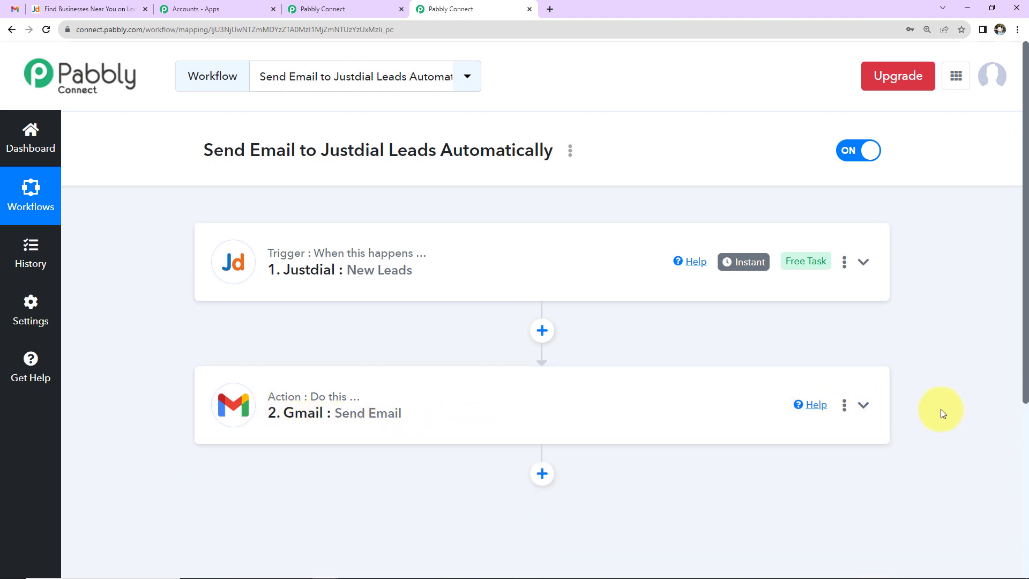